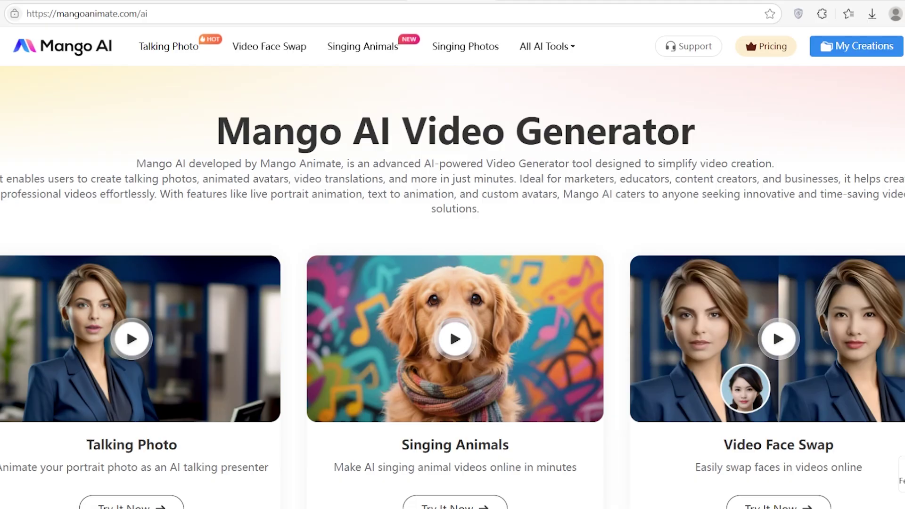
# Scroll past the AI tools cards and go to the Talking Photo generator.
pyautogui.scroll(-12, 453, 288)
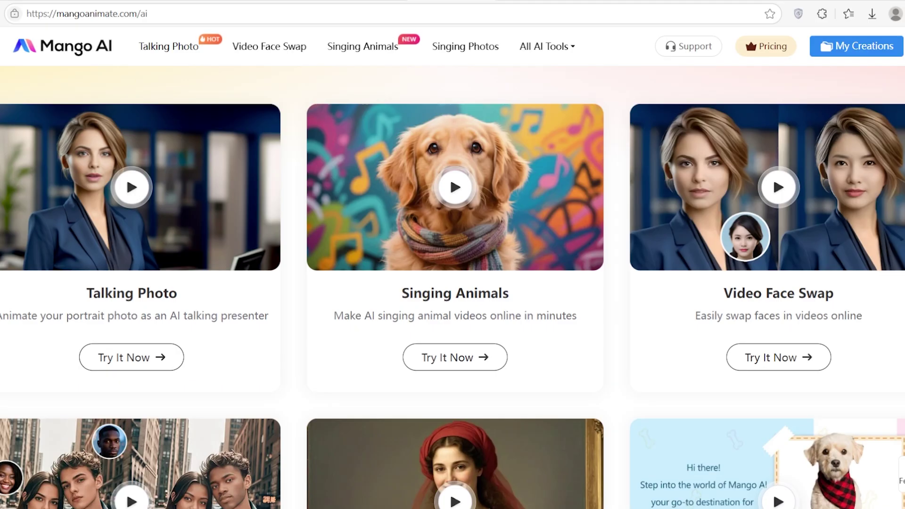
pyautogui.scroll(-3, 453, 287)
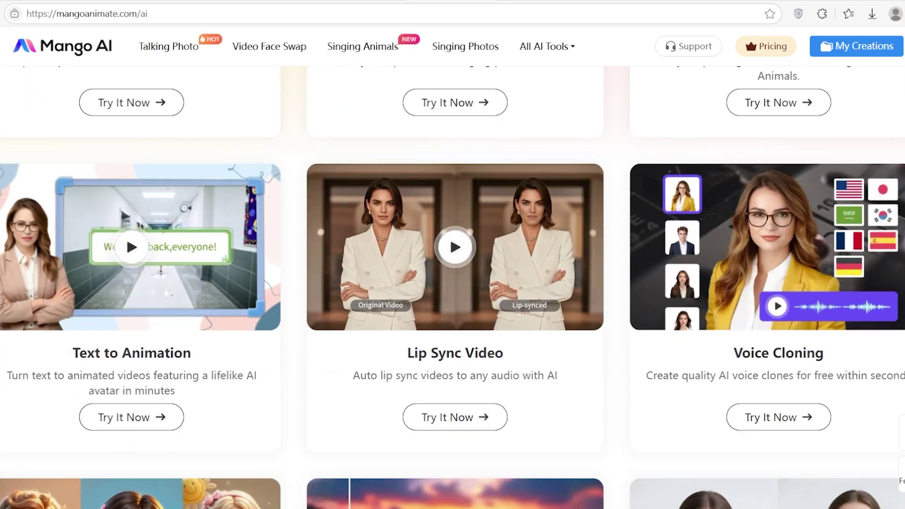
pyautogui.scroll(-6, 125, 234)
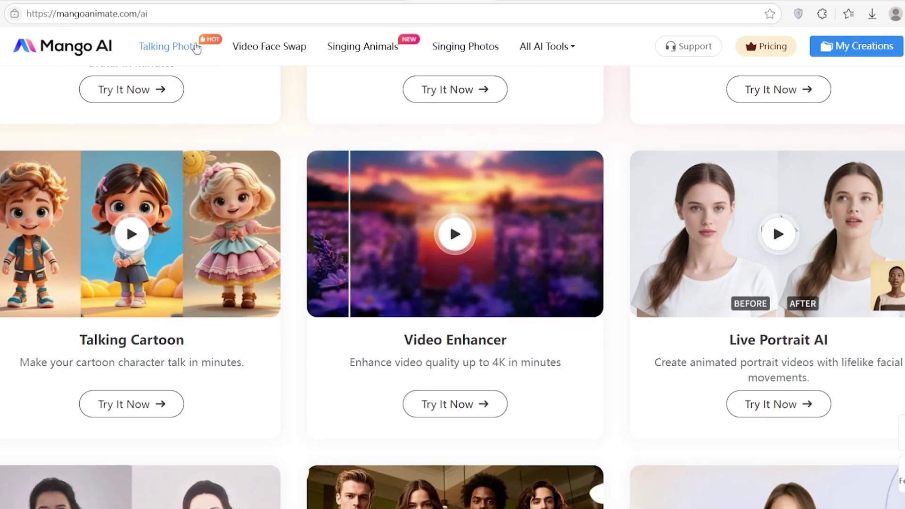
pyautogui.click(163, 47)
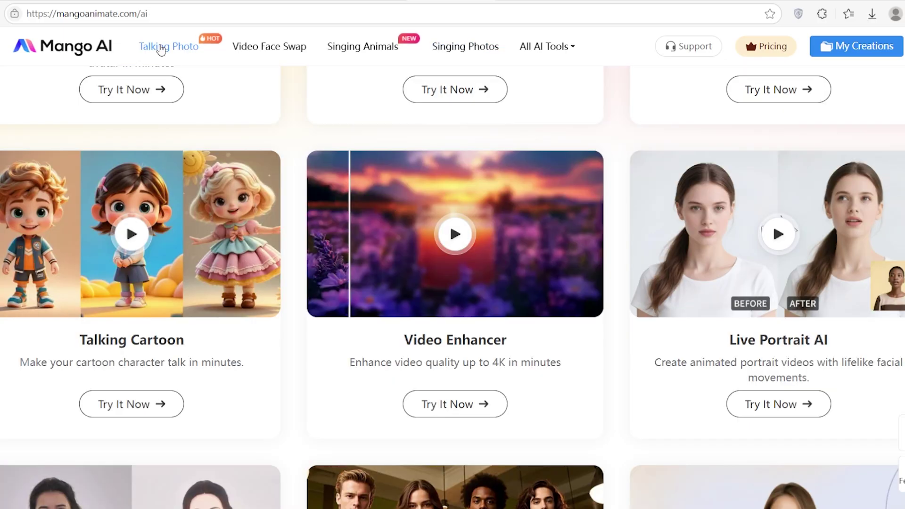
# Upload the red-jacket man's portrait and paste the line promoting Mango AI's Talking Photo tool.
pyautogui.click(163, 46)
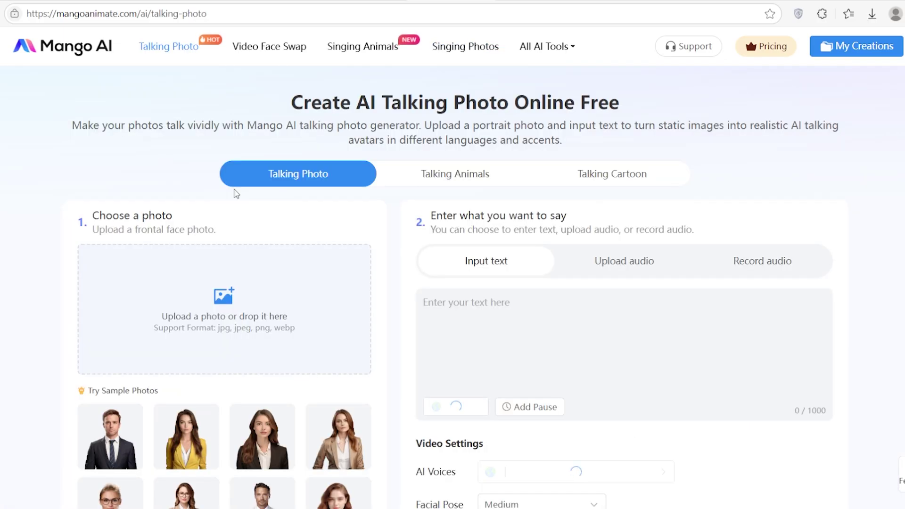
pyautogui.moveTo(246, 310)
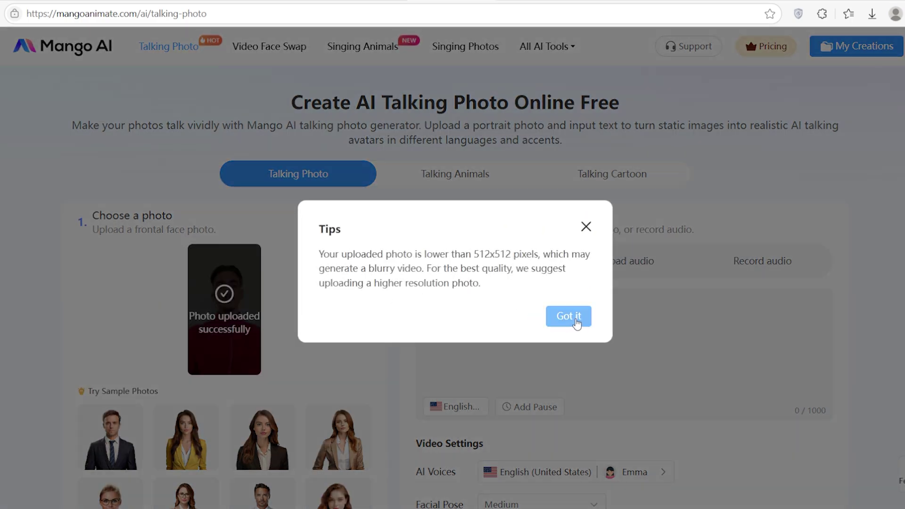
pyautogui.click(571, 316)
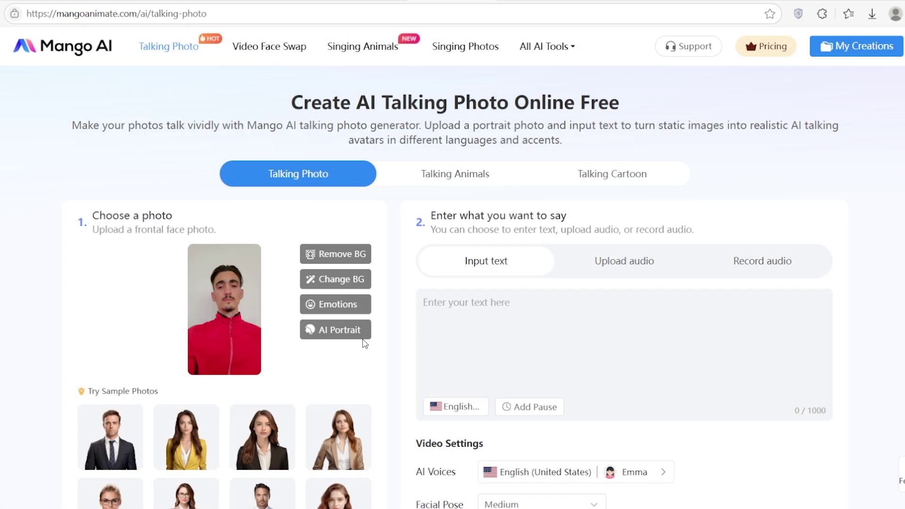
pyautogui.click(424, 318)
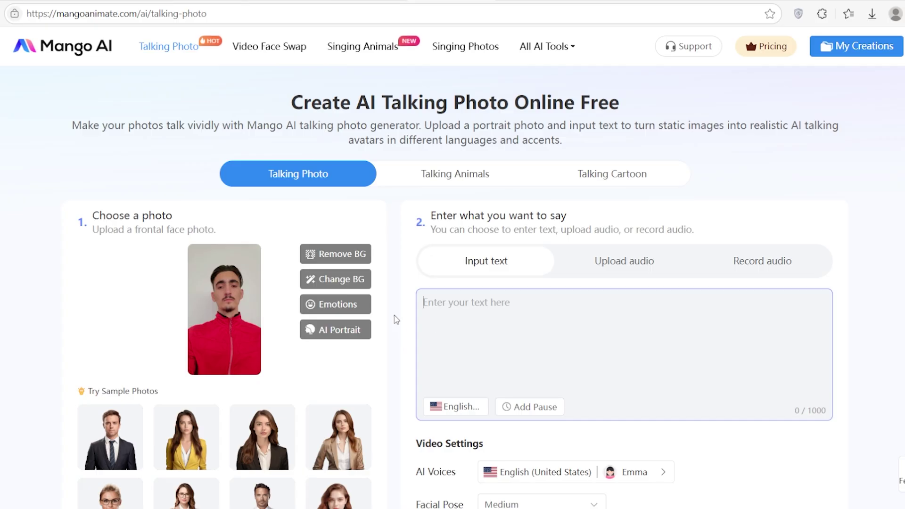
pyautogui.write('Hey everyone, today I’m checking out Mango AI’s Talking Photo tool')
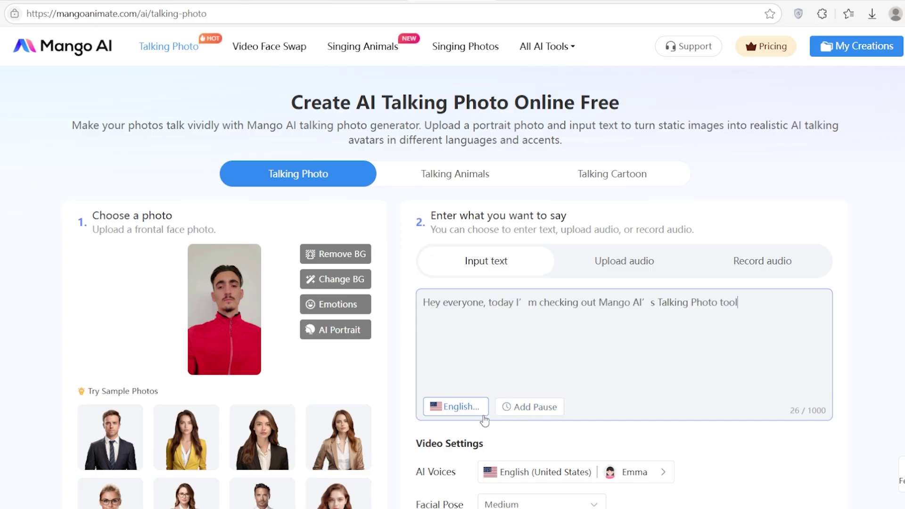
# Keep Emma as the AI voice and generate a 4-second talking video of the portrait.
pyautogui.click(466, 406)
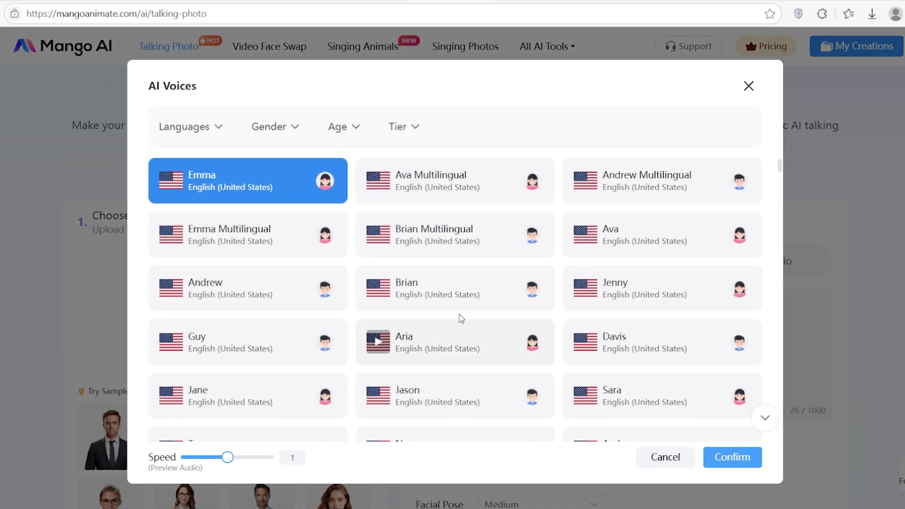
pyautogui.scroll(-7, 460, 317)
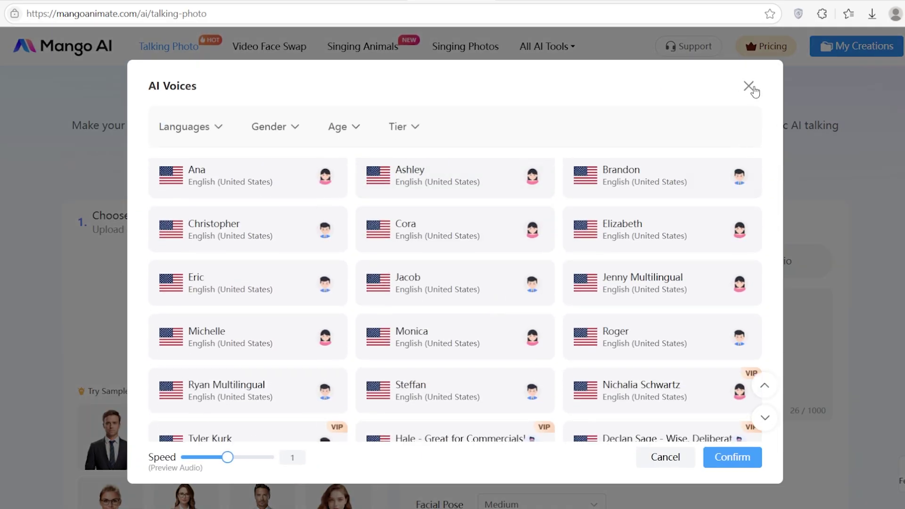
pyautogui.click(750, 87)
pyautogui.scroll(-6, 626, 426)
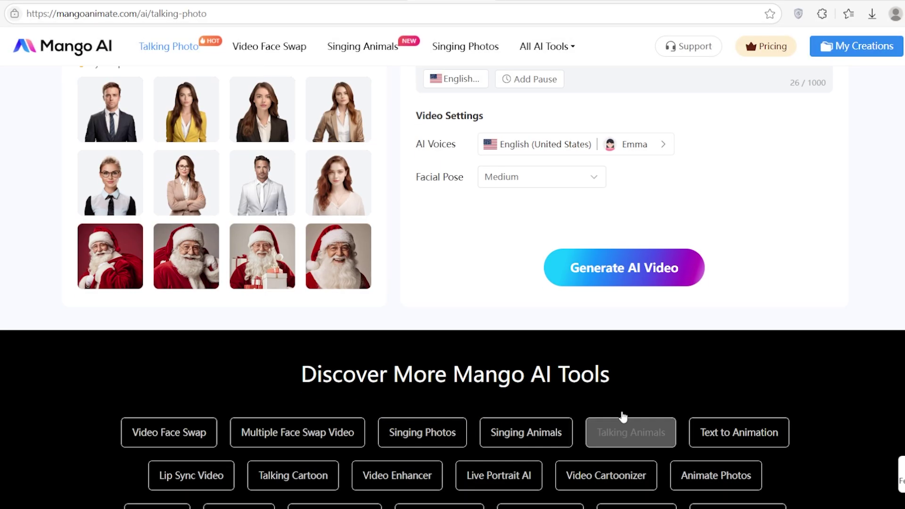
pyautogui.click(635, 267)
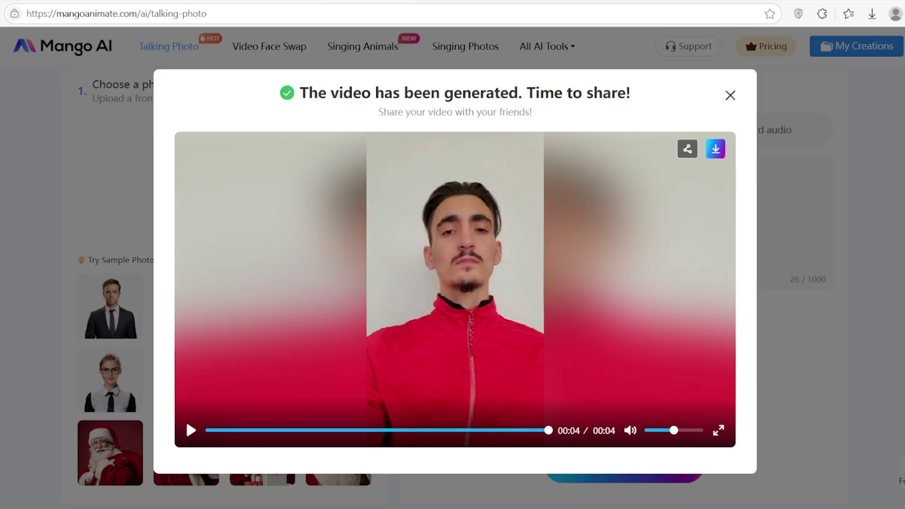
pyautogui.scroll(-5, 313, 414)
# Replay the generated video, try the sample photos, and settle on the man in the dark suit.
pyautogui.click(190, 431)
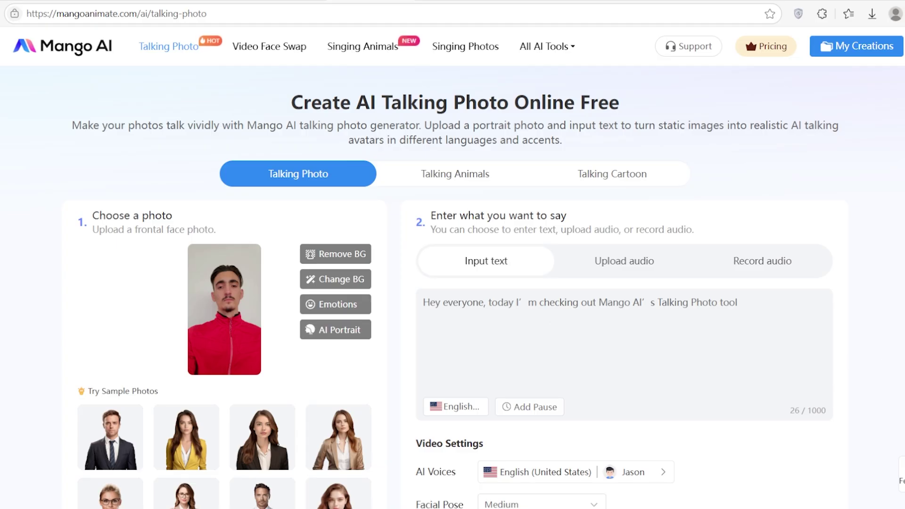
pyautogui.scroll(-3, 671, 322)
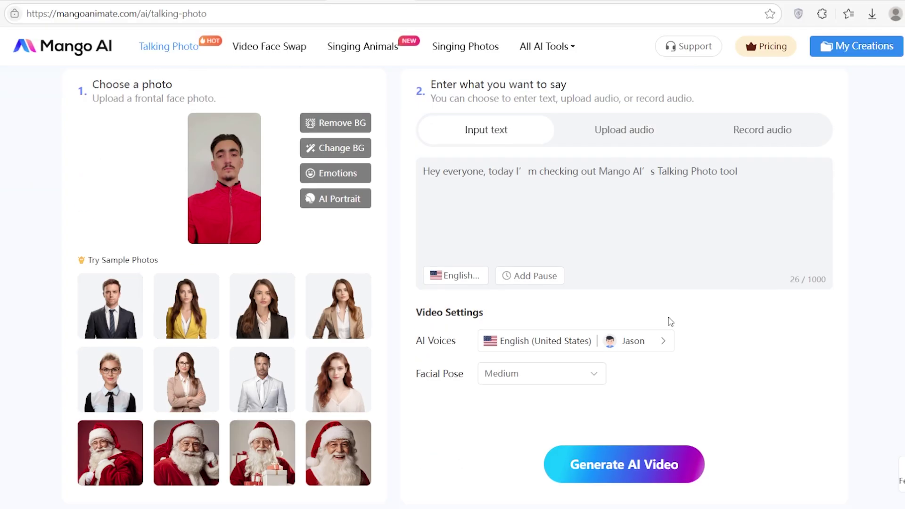
pyautogui.click(97, 311)
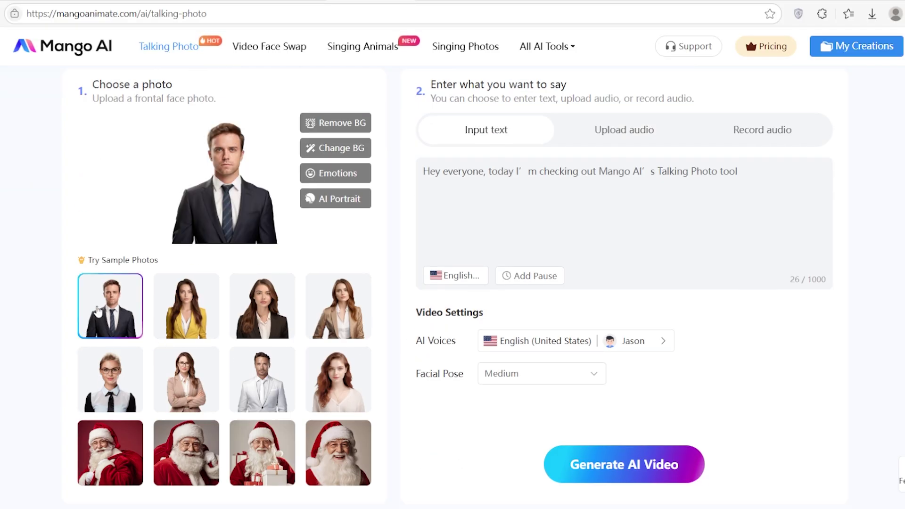
pyautogui.click(207, 306)
pyautogui.click(276, 306)
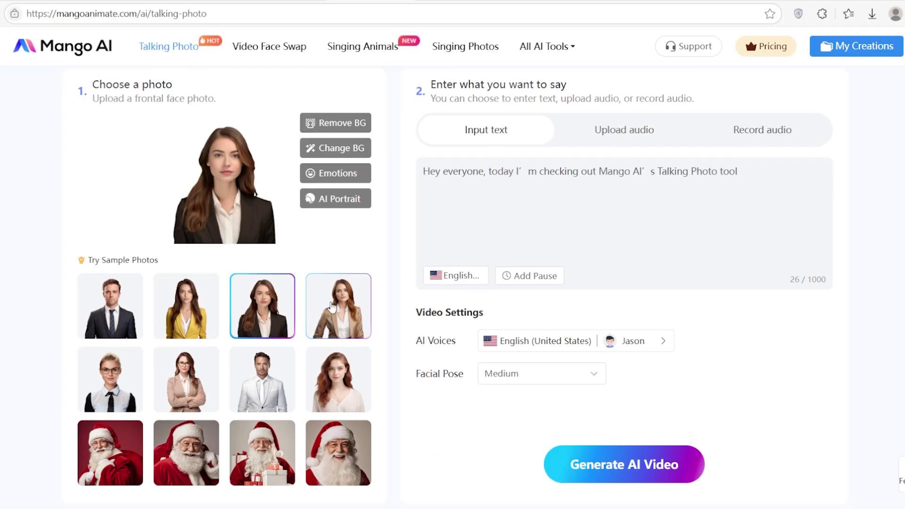
pyautogui.click(332, 306)
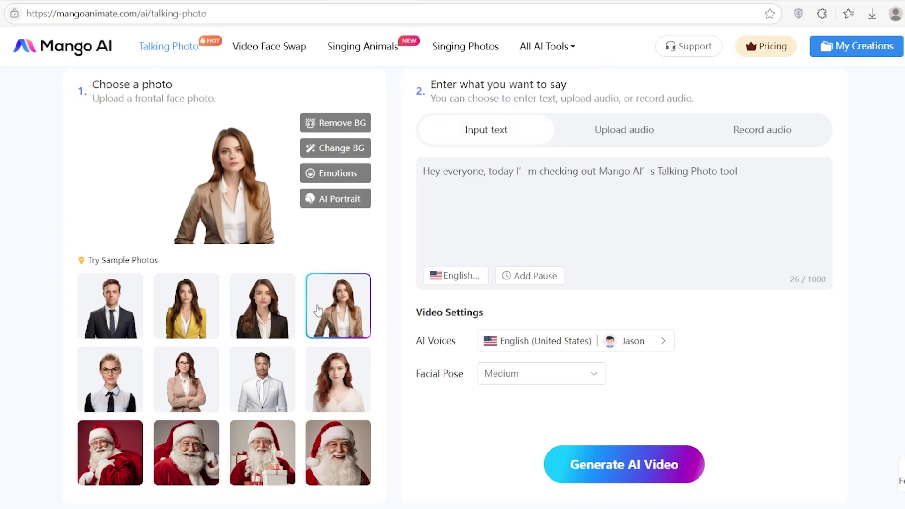
pyautogui.click(121, 317)
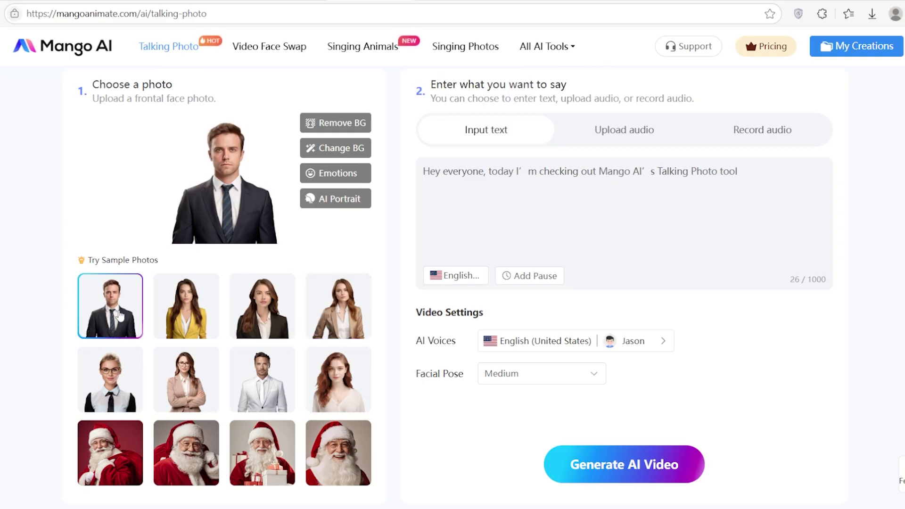
pyautogui.scroll(-4, 438, 417)
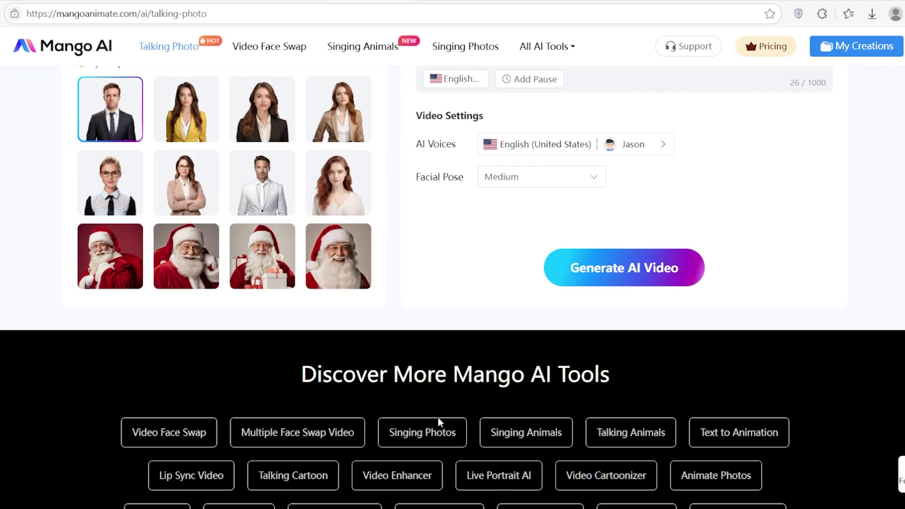
pyautogui.scroll(3, 439, 385)
pyautogui.scroll(3, 439, 385)
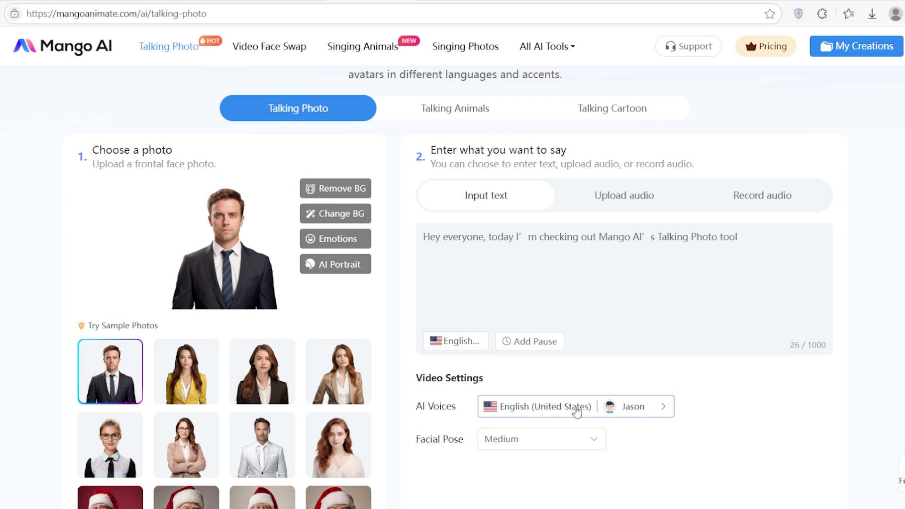
# Browse the AI voices list and close it without changing the voice.
pyautogui.click(642, 410)
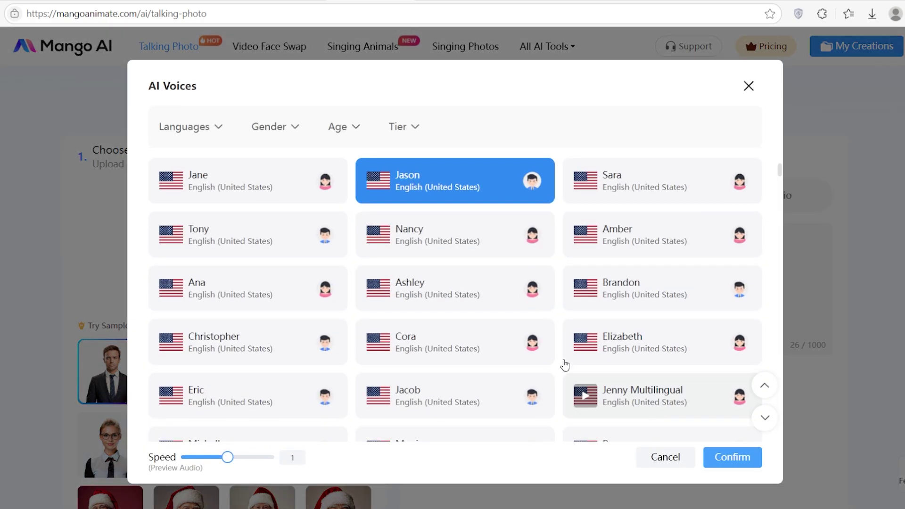
pyautogui.scroll(-5, 490, 293)
pyautogui.scroll(-15, 480, 292)
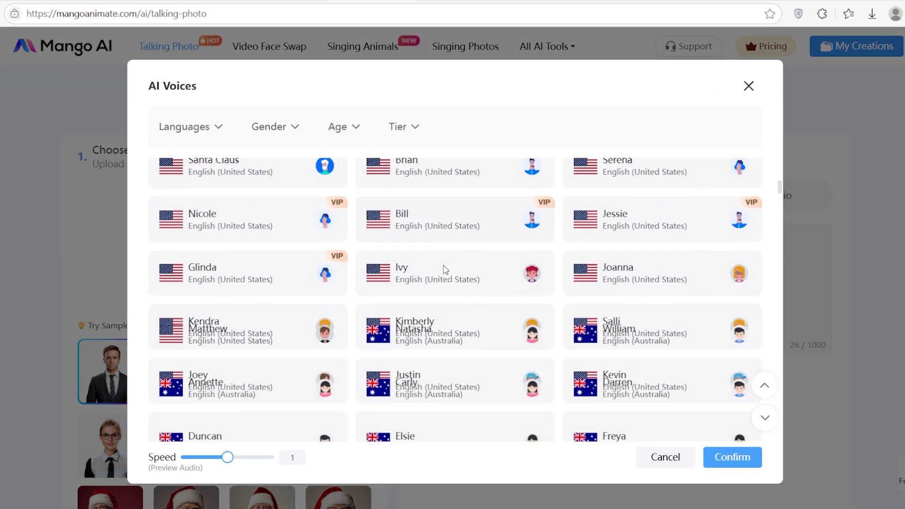
pyautogui.scroll(-20, 450, 278)
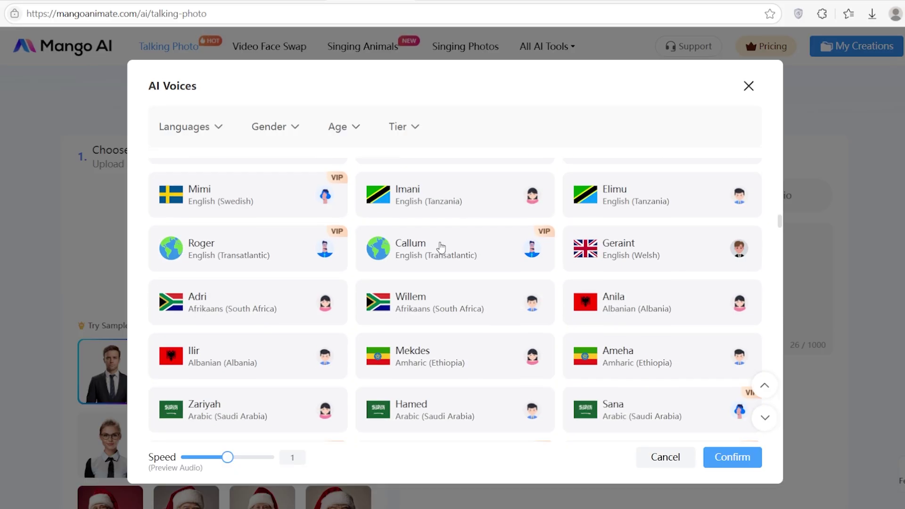
pyautogui.scroll(-20, 441, 247)
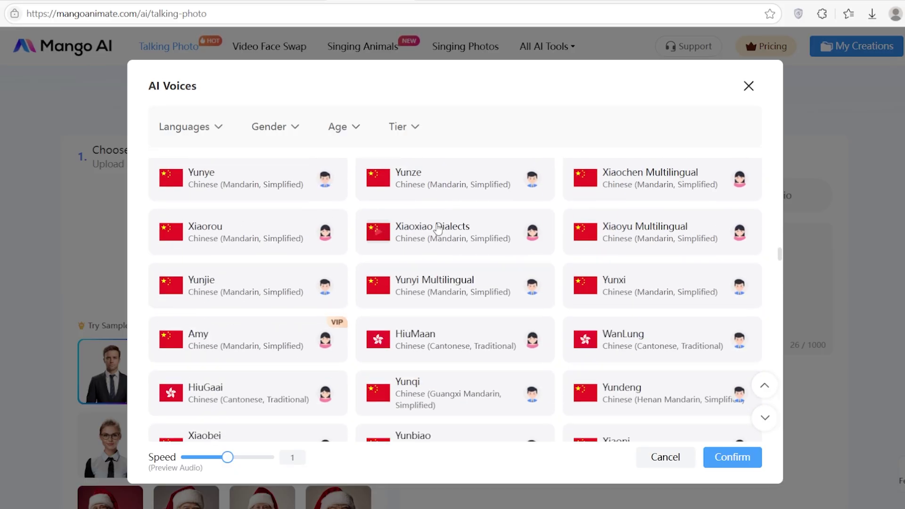
pyautogui.click(748, 85)
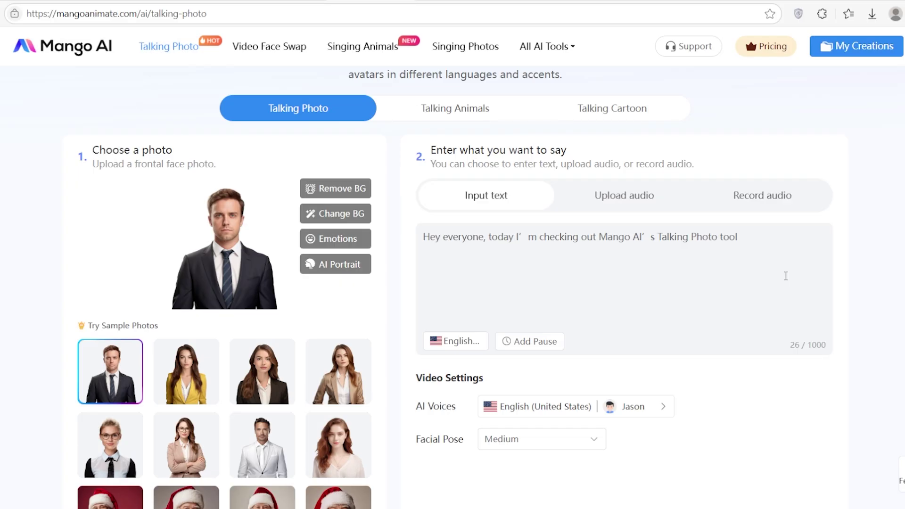
# Generate the suited man's 4-second talking video and close the finished preview.
pyautogui.scroll(-5, 582, 341)
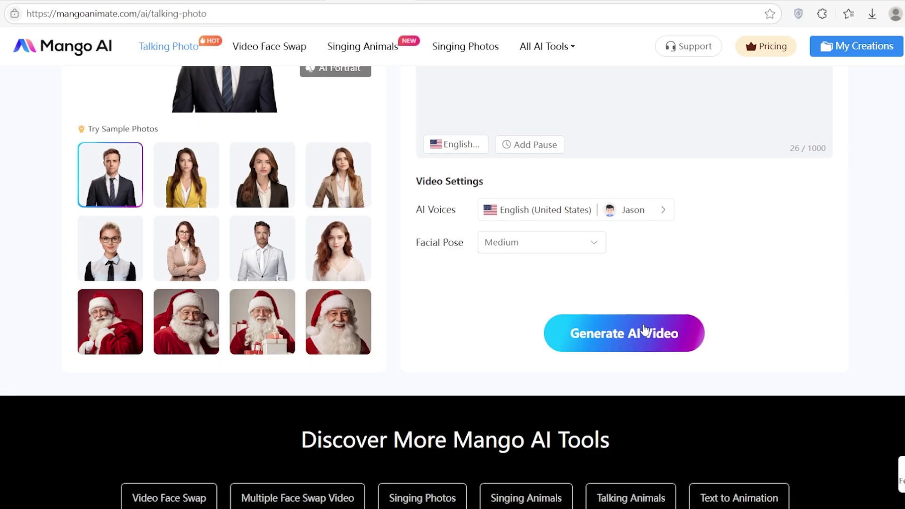
pyautogui.click(676, 330)
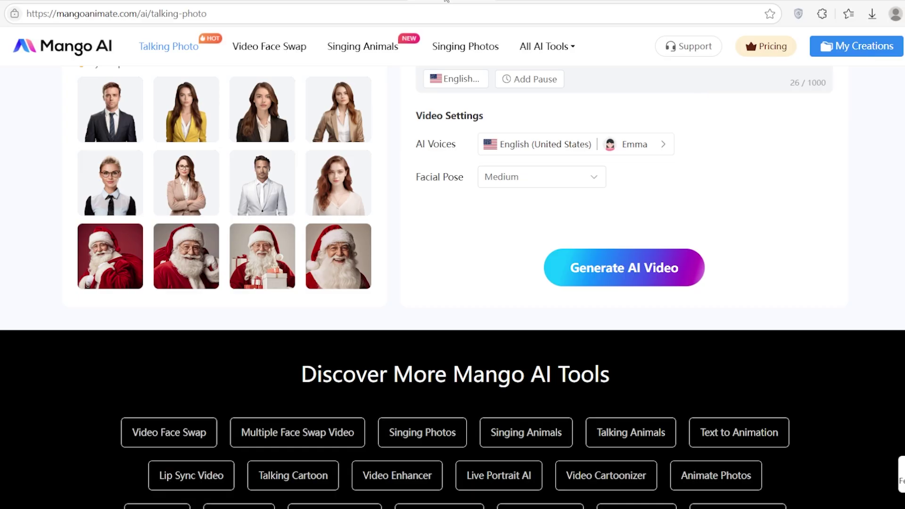
pyautogui.scroll(5, 441, 213)
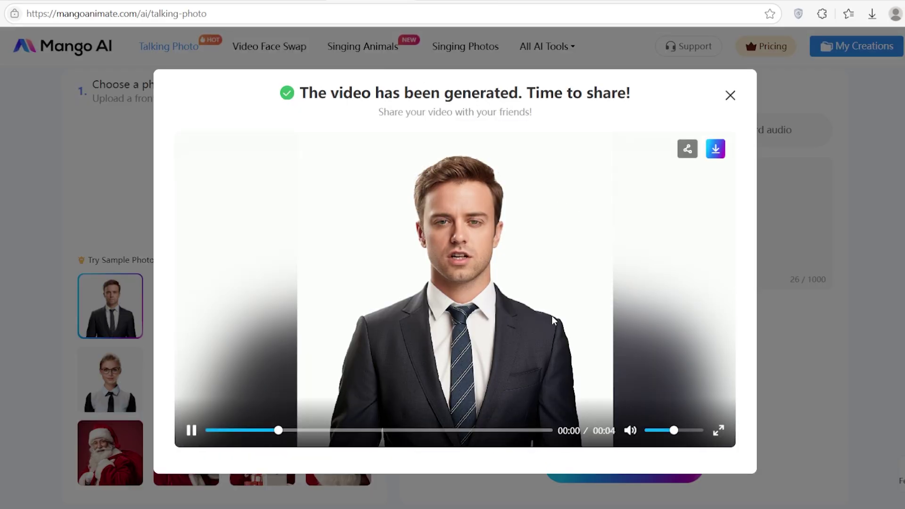
pyautogui.click(731, 96)
# Play the red-jacket, third and suited-man videos from My Videos, closing each preview.
pyautogui.scroll(3, 520, 325)
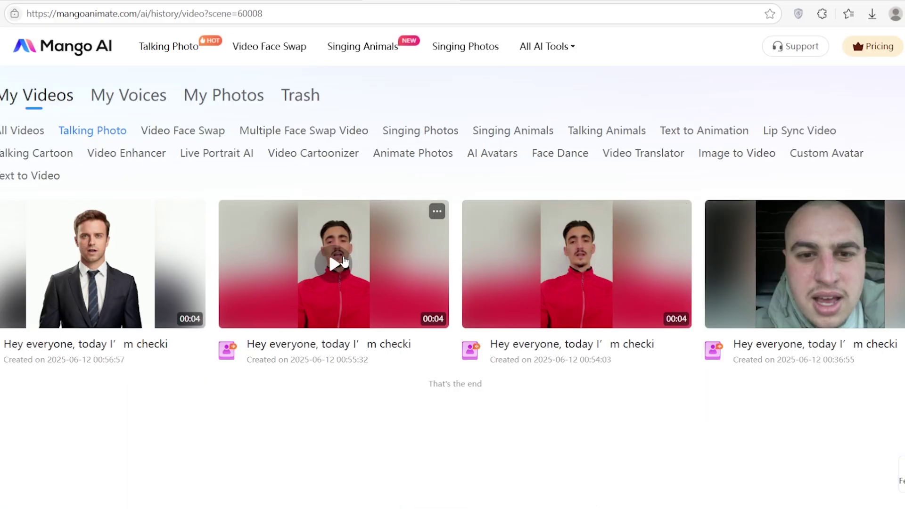
pyautogui.click(330, 262)
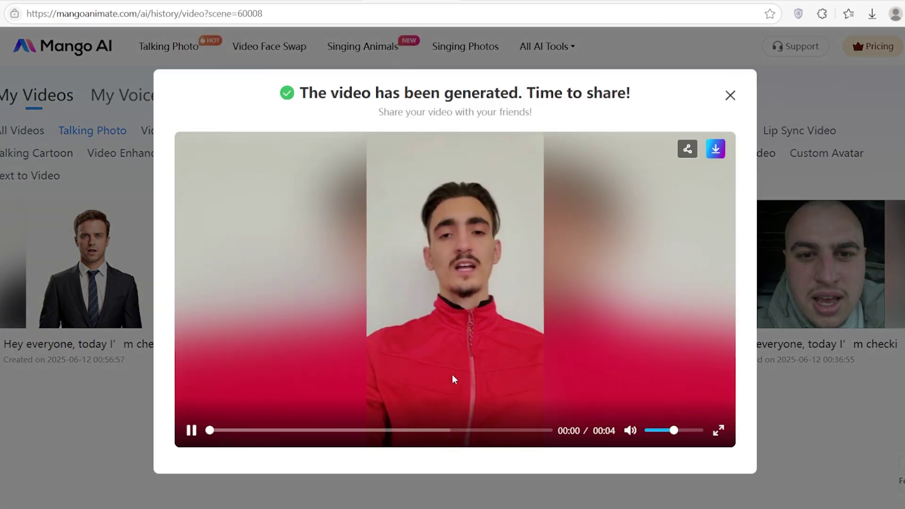
pyautogui.click(730, 95)
pyautogui.click(577, 263)
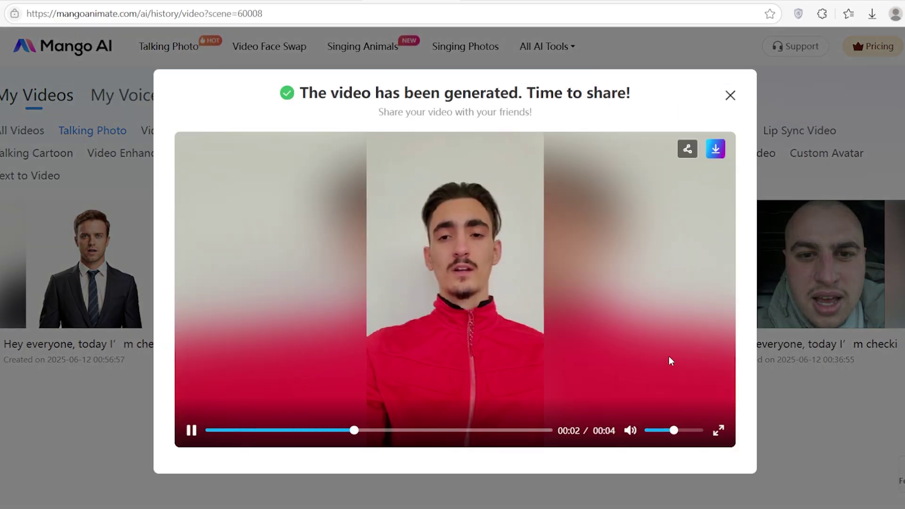
pyautogui.click(730, 95)
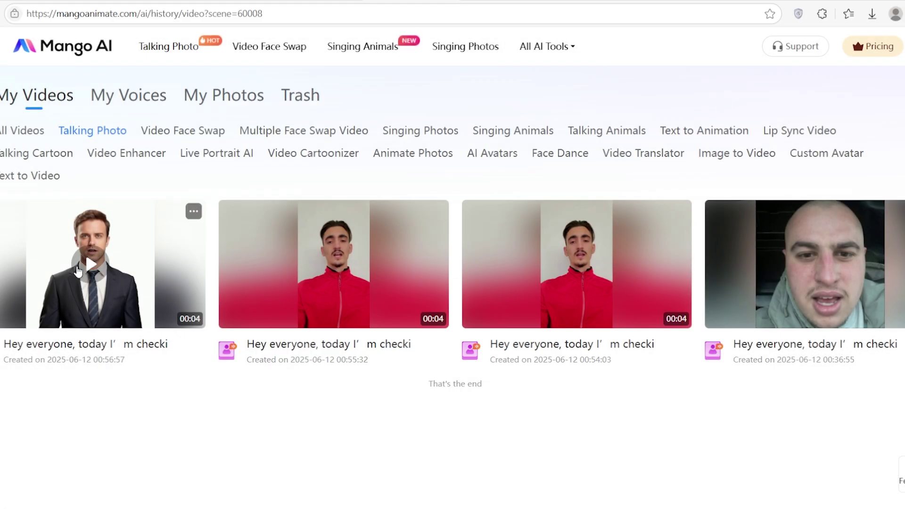
pyautogui.click(91, 264)
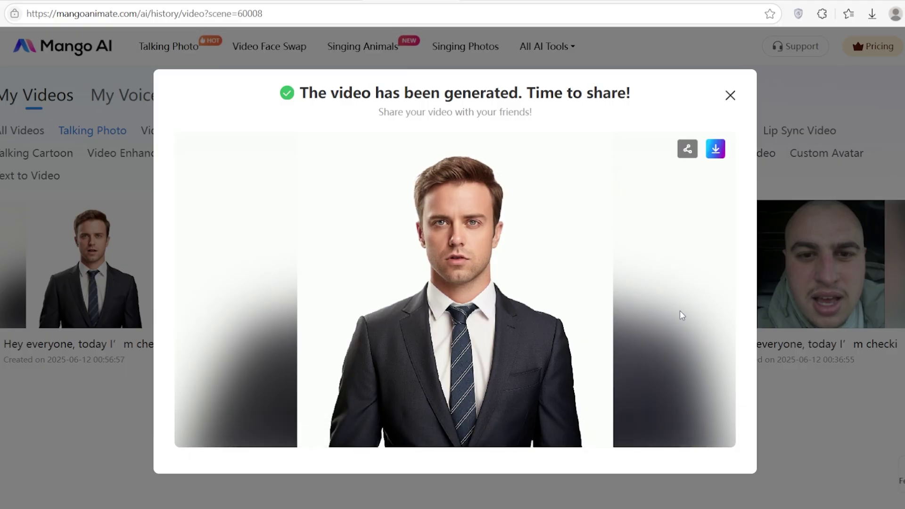
pyautogui.click(731, 98)
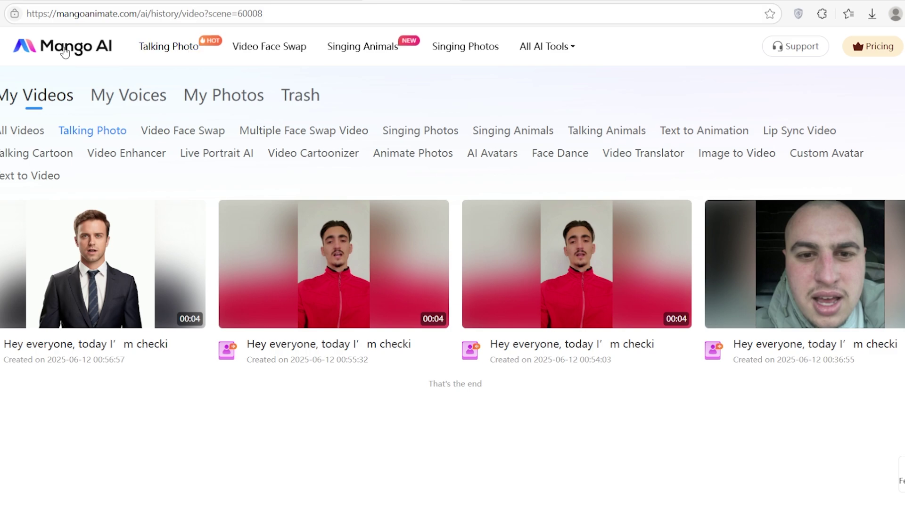
# Return from the home page to the Talking Photo creator and show the AI voices list with Jason.
pyautogui.click(115, 47)
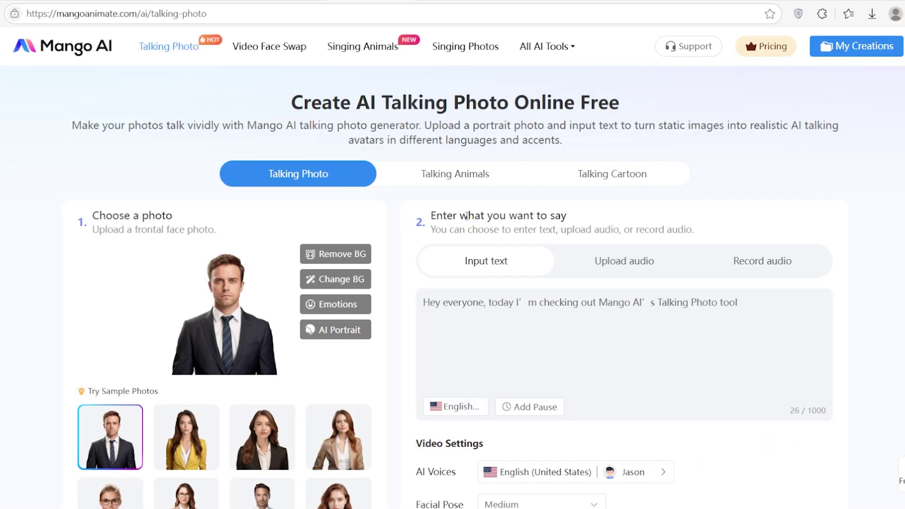
pyautogui.scroll(-8, 466, 216)
pyautogui.scroll(7, 466, 220)
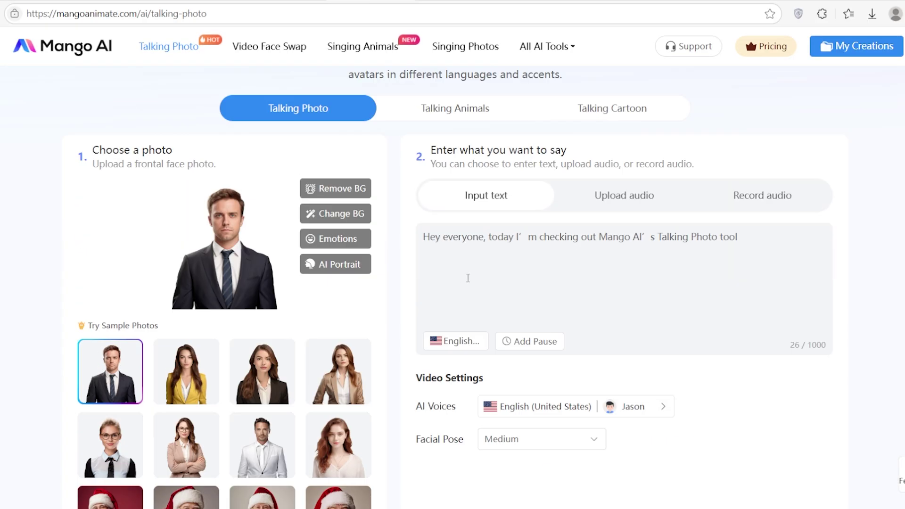
pyautogui.scroll(-4, 673, 386)
pyautogui.scroll(3, 728, 394)
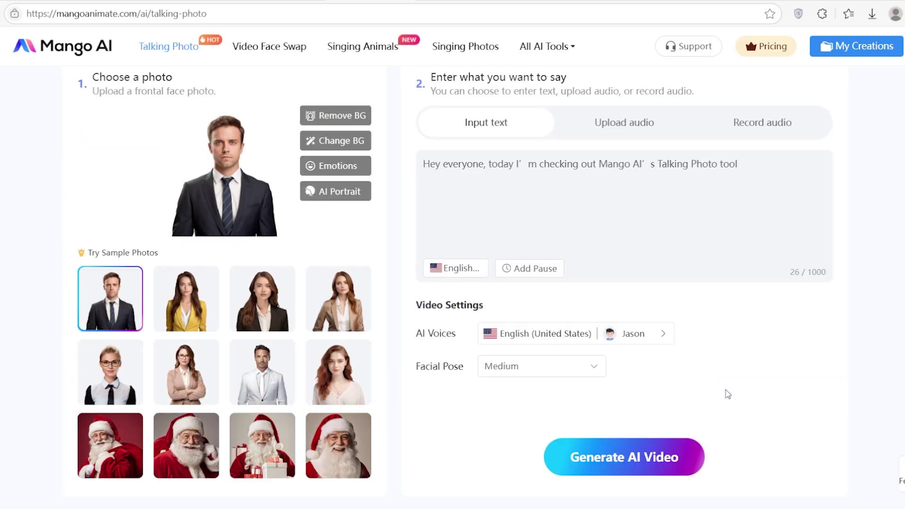
pyautogui.scroll(2, 727, 394)
pyautogui.click(662, 406)
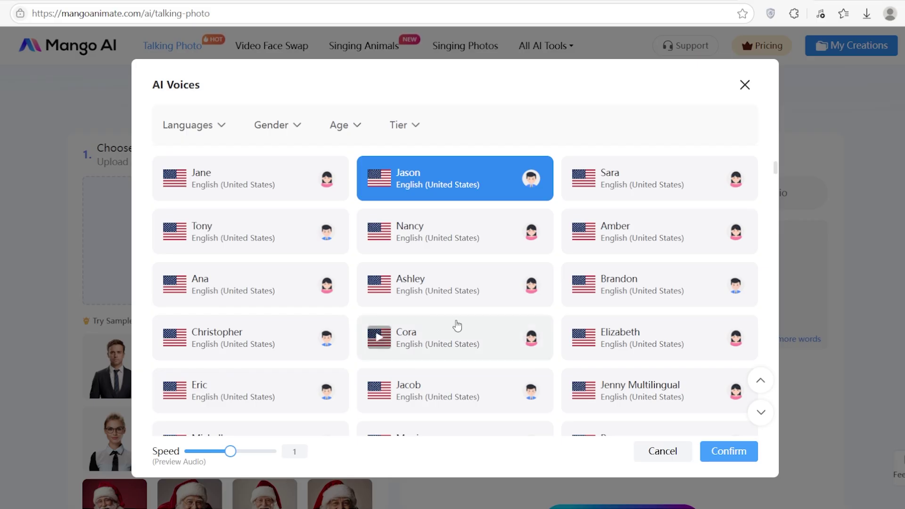
# Nudge the voice speed to 1.1x and scroll through the voice list.
pyautogui.moveTo(231, 452); pyautogui.dragTo(229, 454)
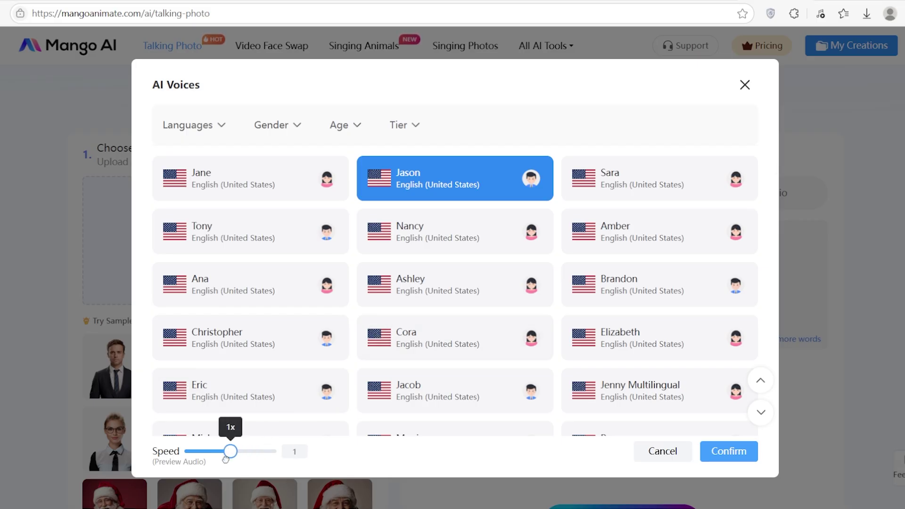
pyautogui.scroll(-10, 382, 287)
pyautogui.scroll(-10, 386, 295)
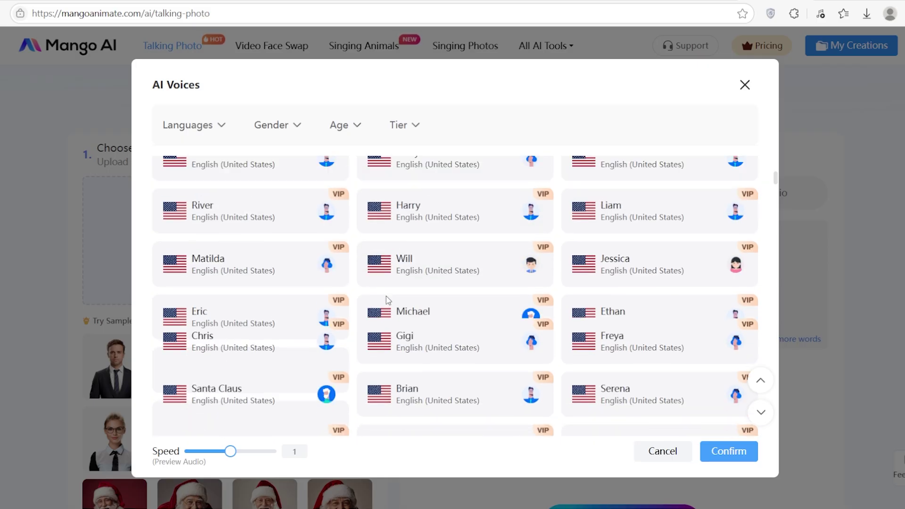
pyautogui.scroll(15, 456, 333)
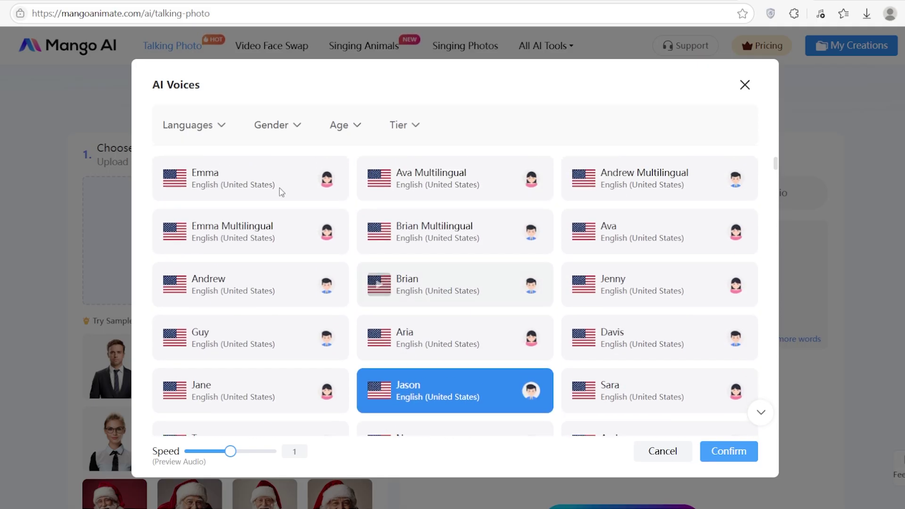
# Open and close the Tier, Age and Gender voice filters, keeping Jason.
pyautogui.click(418, 125)
pyautogui.click(417, 125)
pyautogui.click(357, 125)
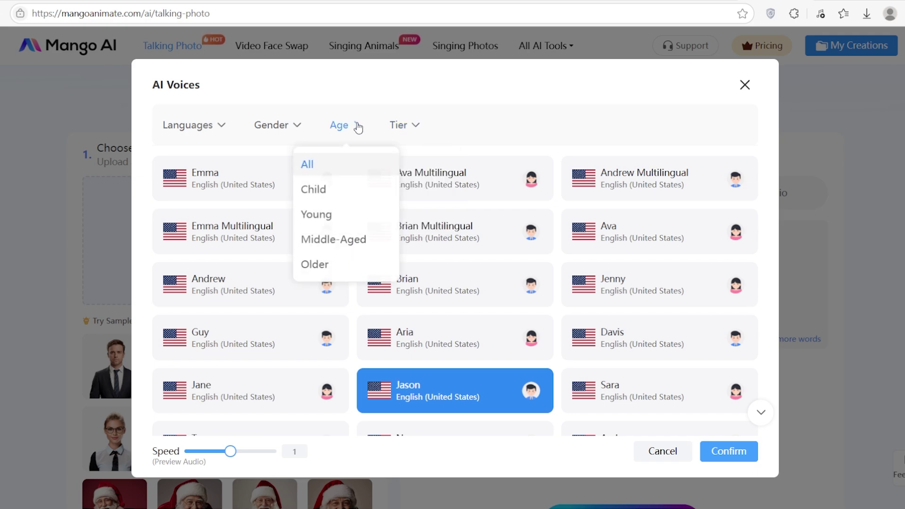
pyautogui.click(358, 126)
pyautogui.click(296, 127)
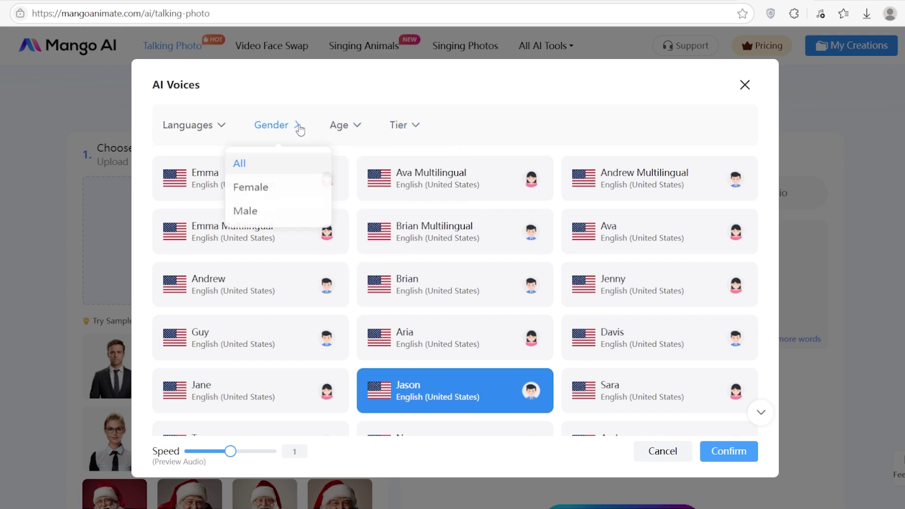
pyautogui.click(292, 130)
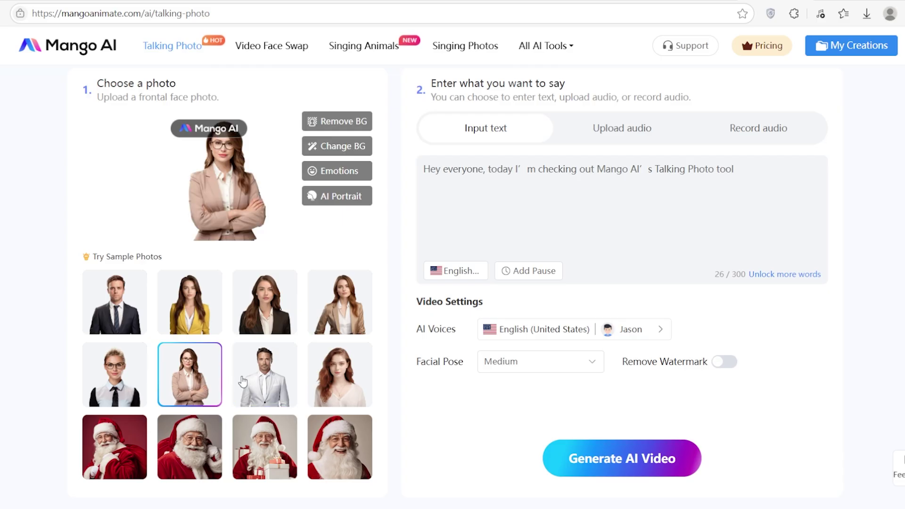
# Switch the portrait to the white-suited man sample and show the All AI Tools list.
pyautogui.click(270, 380)
pyautogui.scroll(3, 474, 388)
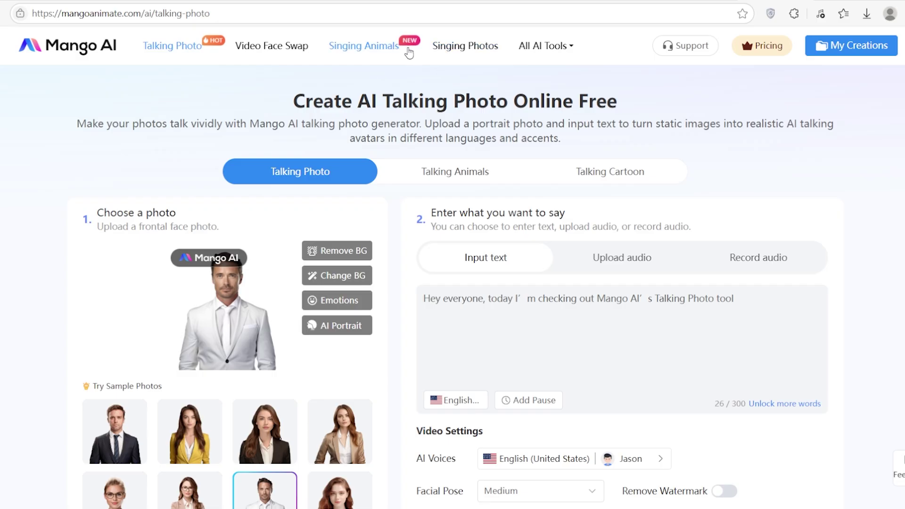
pyautogui.moveTo(557, 46)
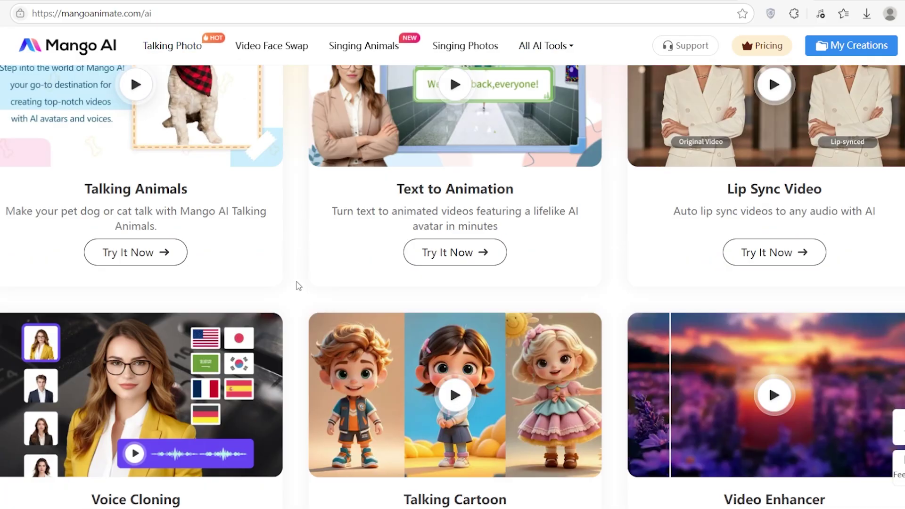
# Pick the first sample dog photo and try generating the Singing Animal video.
pyautogui.scroll(7, 296, 281)
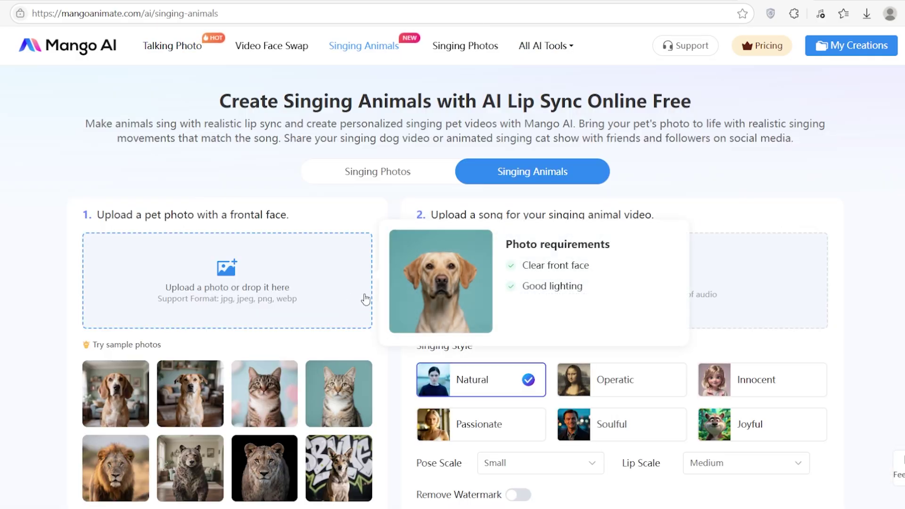
pyautogui.click(116, 393)
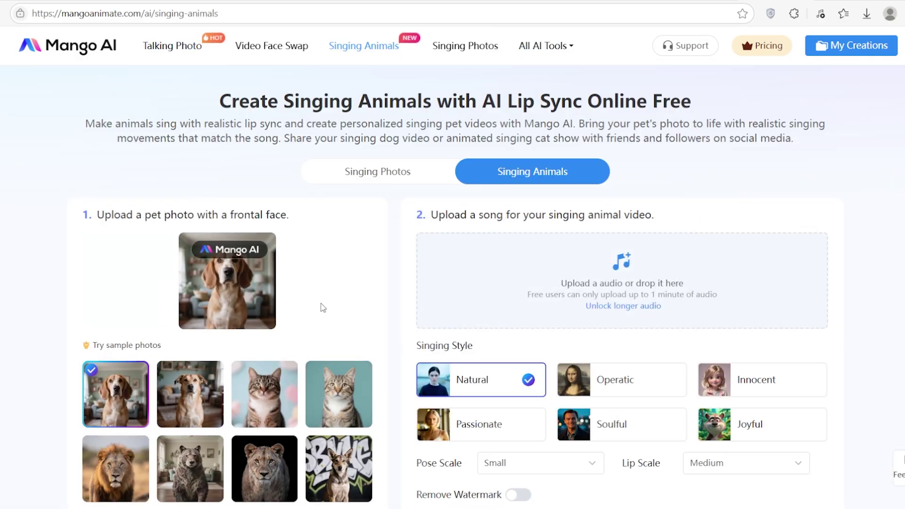
pyautogui.scroll(-3, 376, 319)
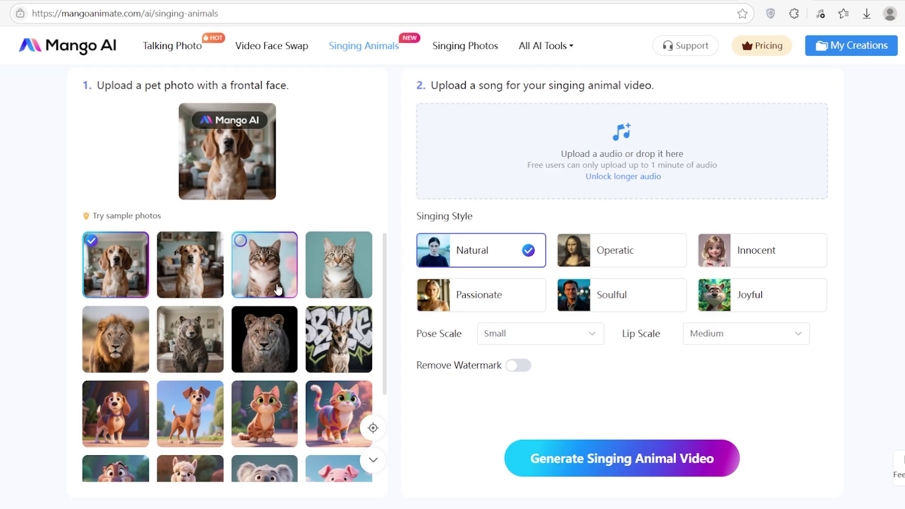
pyautogui.scroll(-3, 328, 403)
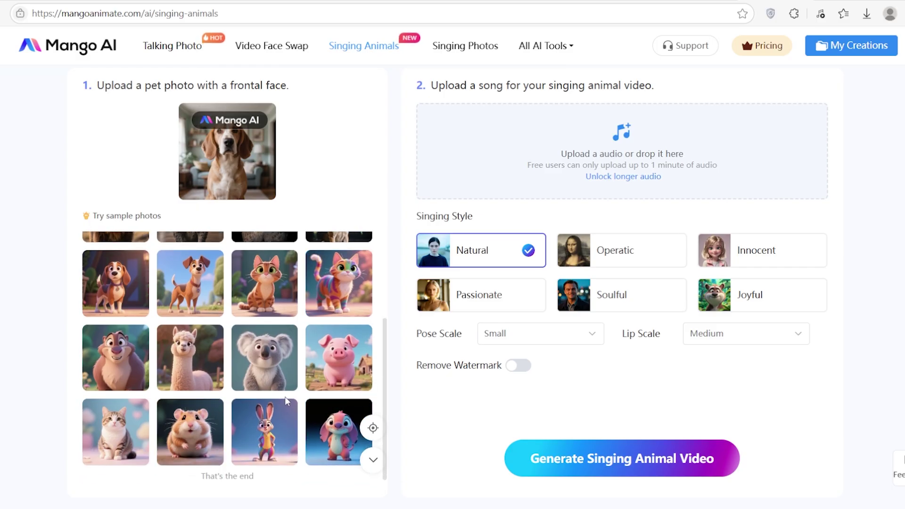
pyautogui.scroll(6, 329, 403)
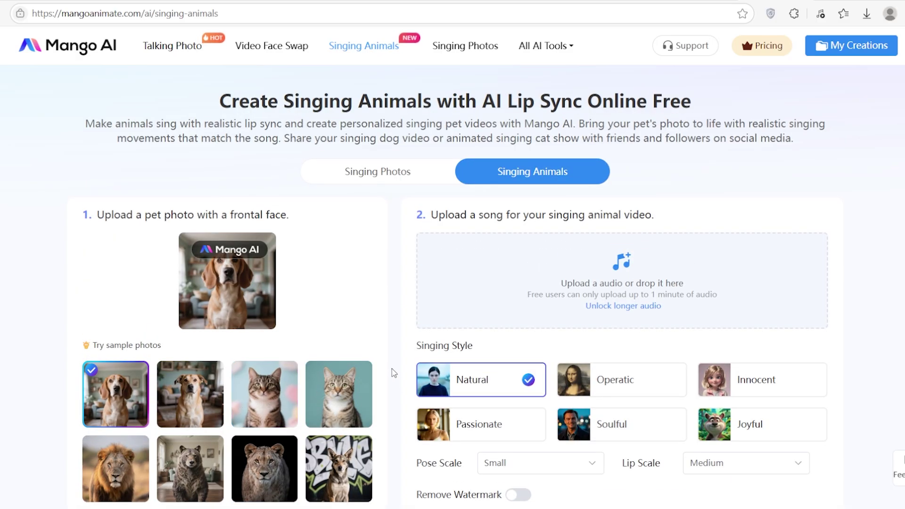
pyautogui.scroll(-5, 396, 371)
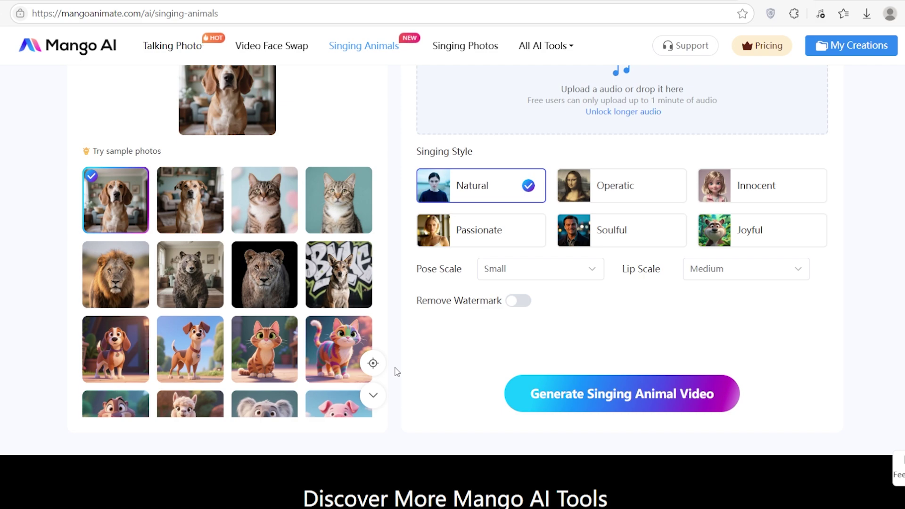
pyautogui.click(565, 400)
# Scroll back up the Singing Animals creator page toward the Mango AI logo.
pyautogui.scroll(5, 521, 383)
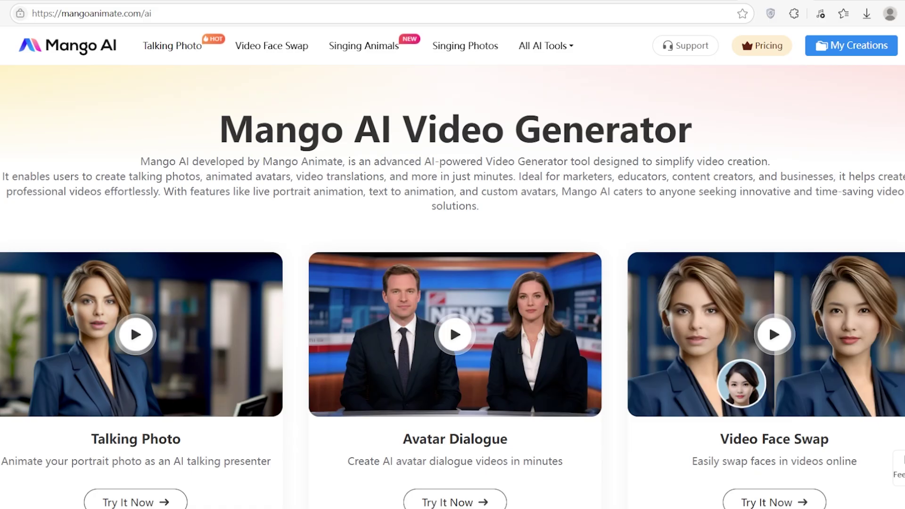
# Start a fresh Talking Photo creator with an empty photo slot and blank script.
pyautogui.scroll(-8, 162, 44)
pyautogui.click(166, 45)
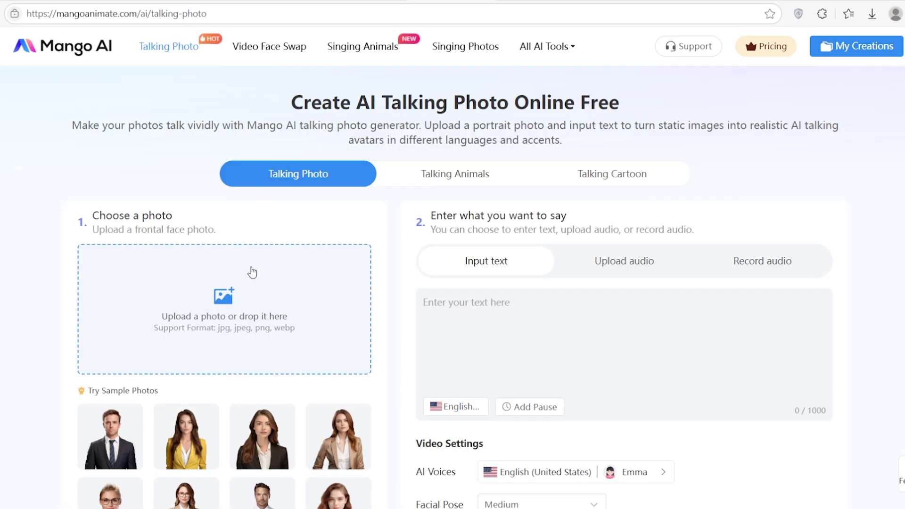
pyautogui.moveTo(245, 315)
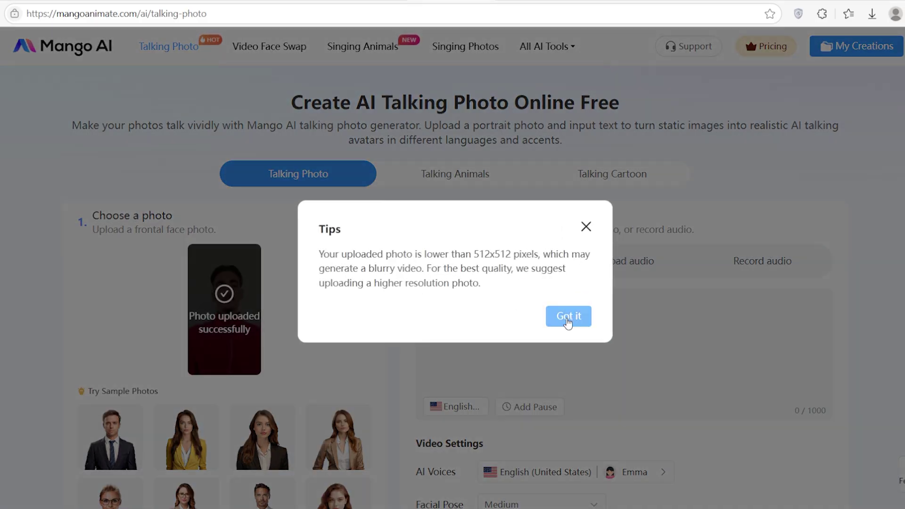
# Upload the red-jacket man's portrait, paste the greeting script, and bring up the AI Voices list.
pyautogui.click(570, 317)
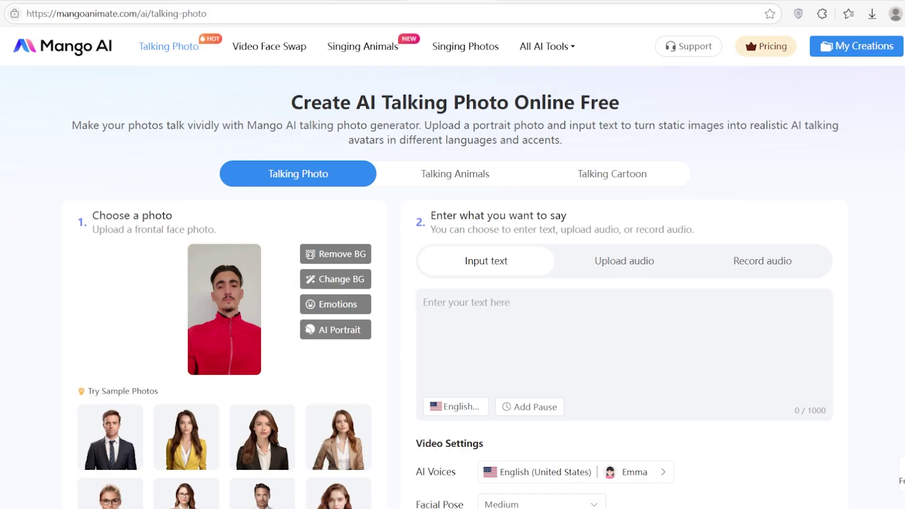
pyautogui.click(452, 330)
pyautogui.write('Hey everyone, today I’m checking out Mango AI’s Talking Photo tool')
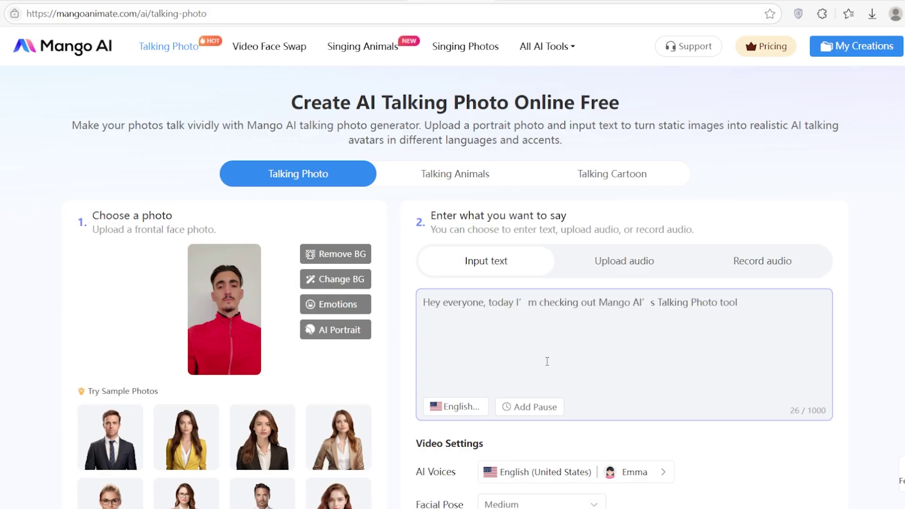
pyautogui.click(460, 414)
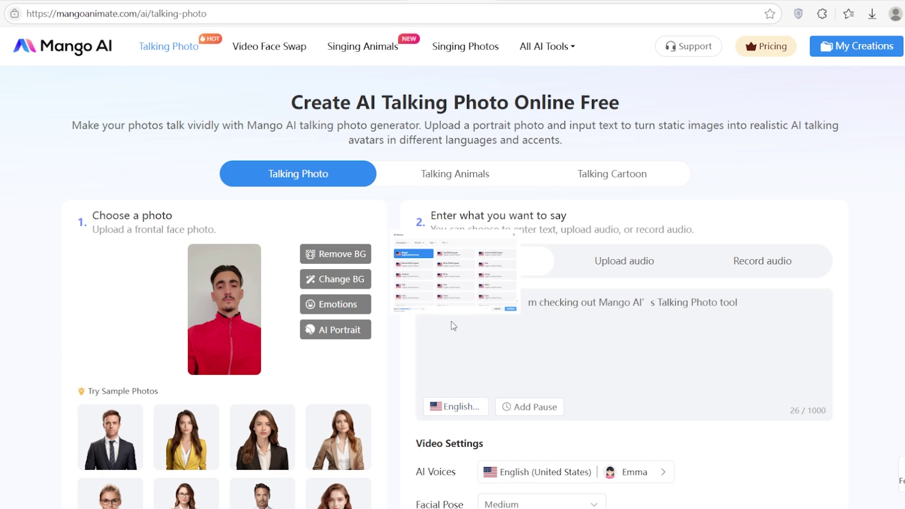
pyautogui.scroll(-6, 497, 313)
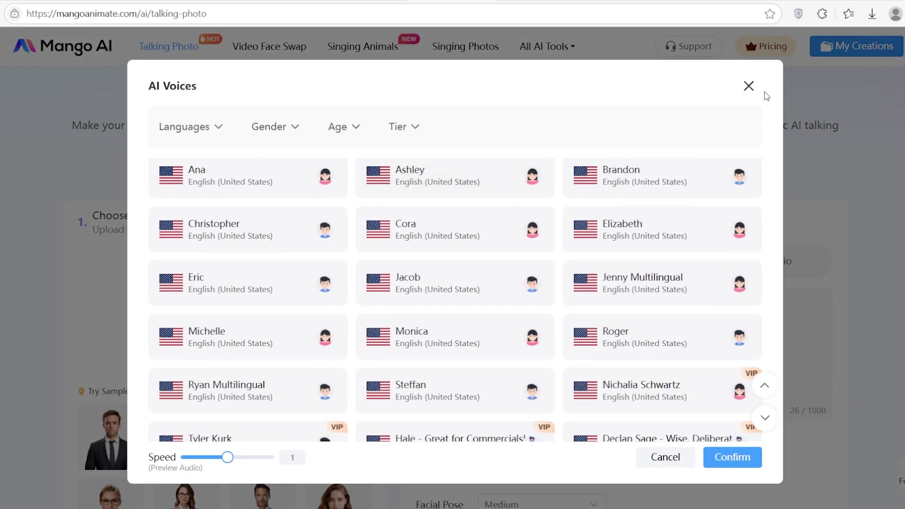
# Keep the Emma voice unchanged and generate the 4-second red-jacket talking video.
pyautogui.click(749, 87)
pyautogui.scroll(-6, 623, 435)
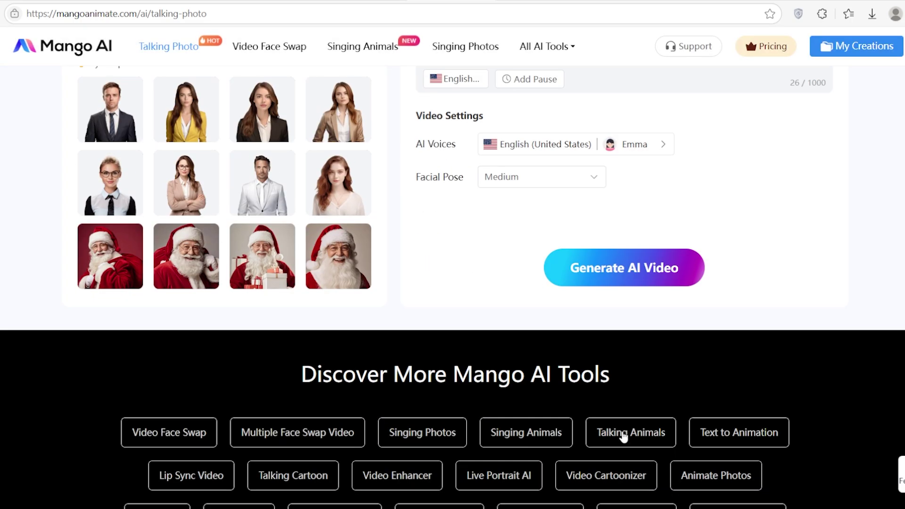
pyautogui.click(634, 267)
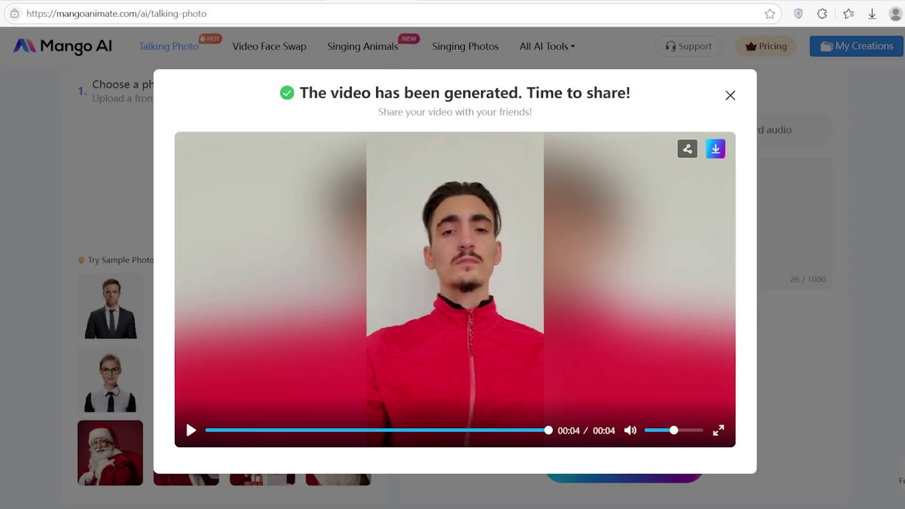
# Replay the newly generated red-jacket talking video.
pyautogui.scroll(-8, 330, 422)
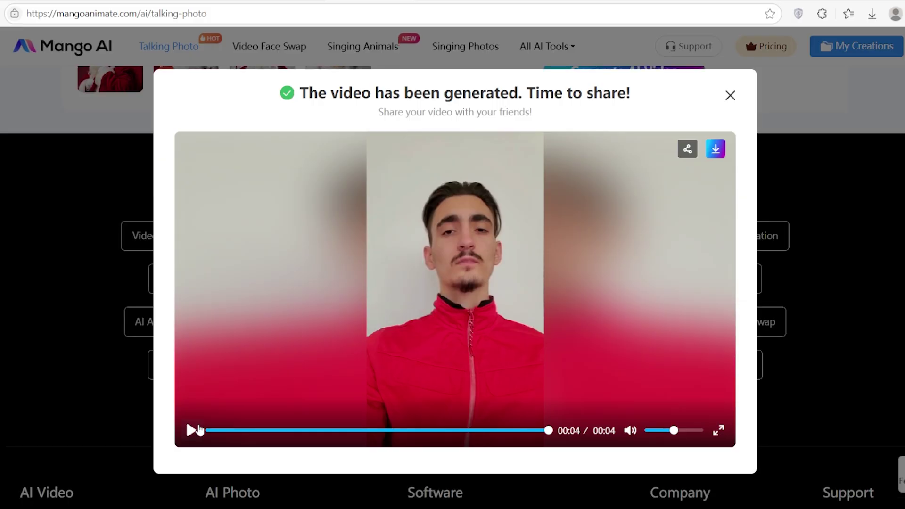
pyautogui.click(190, 433)
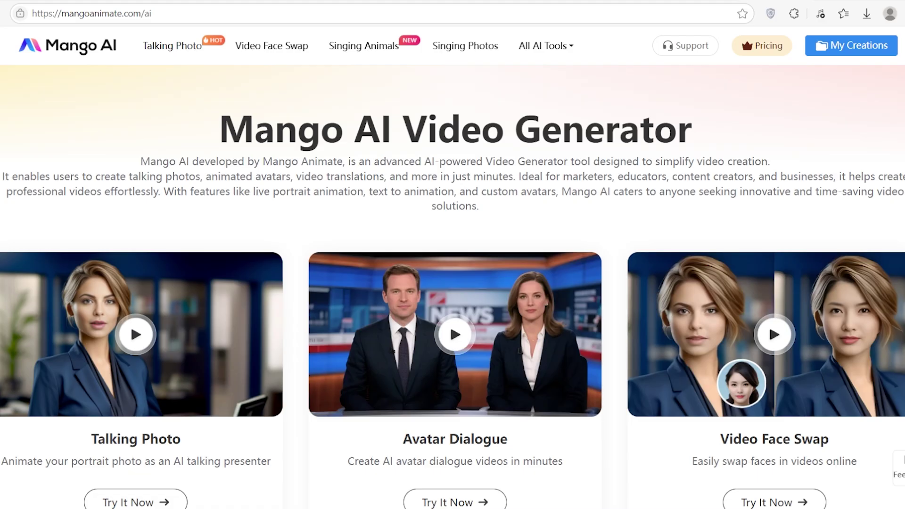